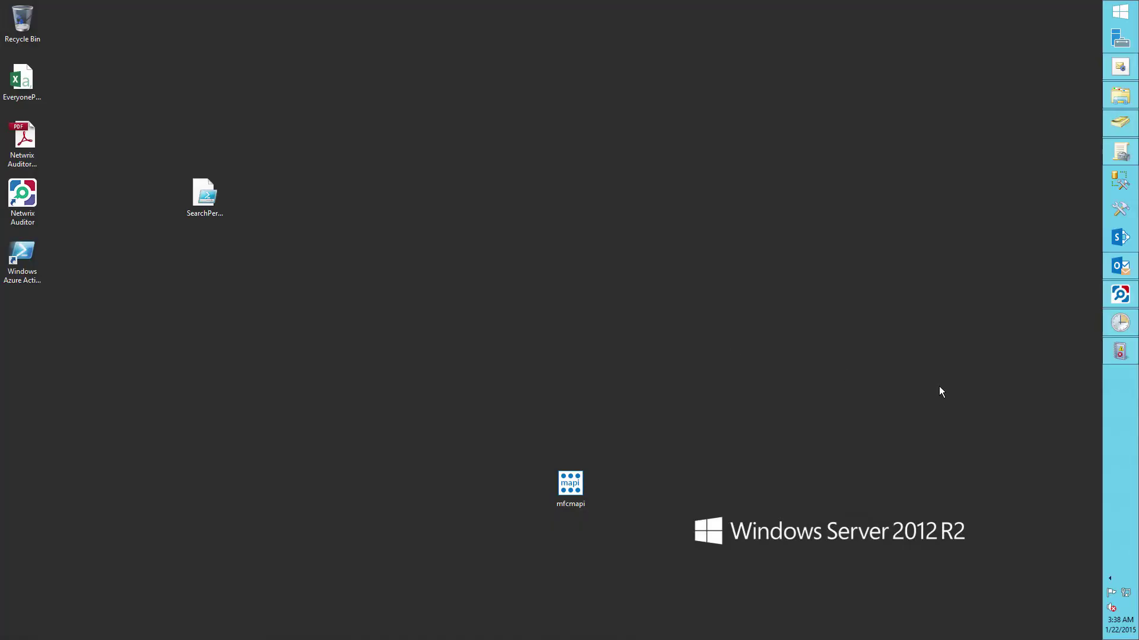
# Create a task named 'testtask' whose action opens Documents\Warnings.txt, with no trigger.
pyautogui.click(1120, 324)
pyautogui.rightClick(292, 227)
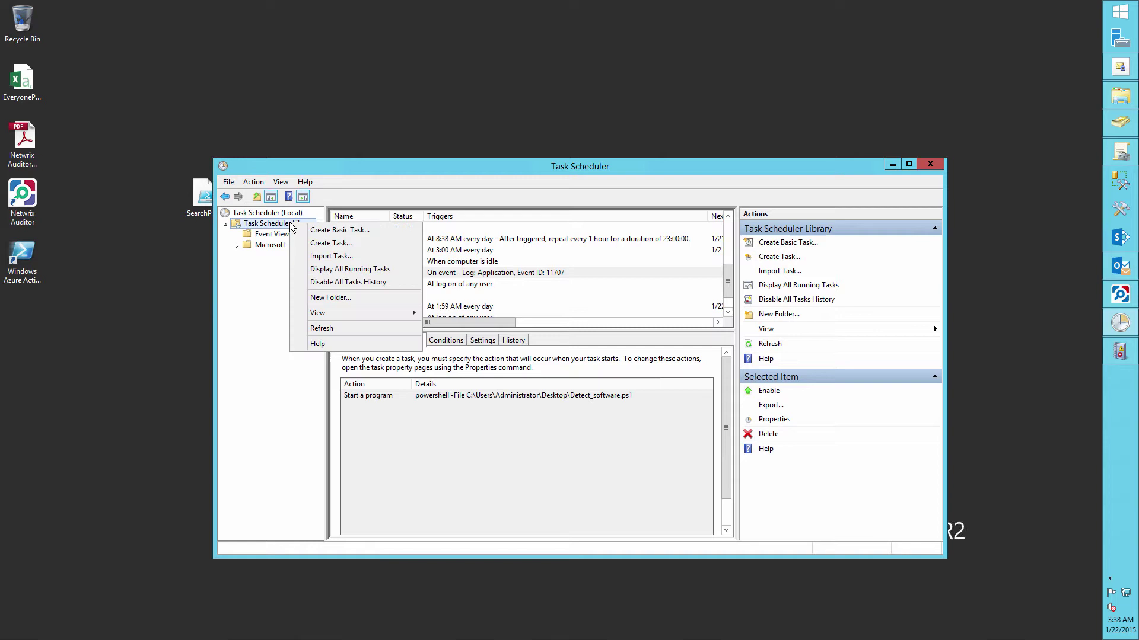
pyautogui.click(331, 243)
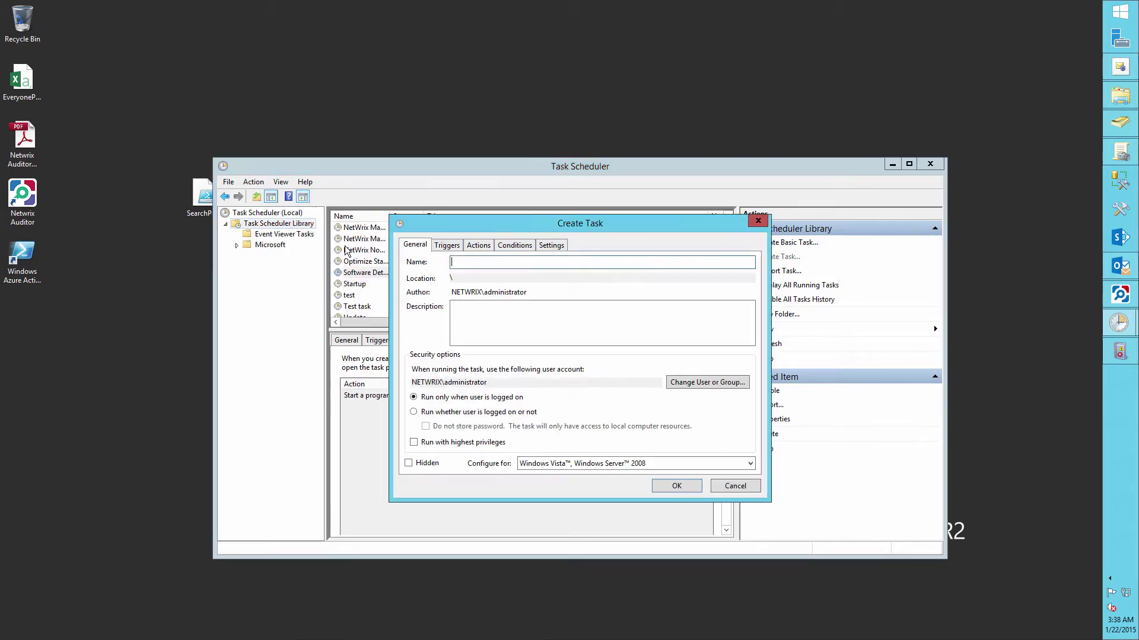
pyautogui.write('testtas')
pyautogui.write('k')
pyautogui.click(446, 246)
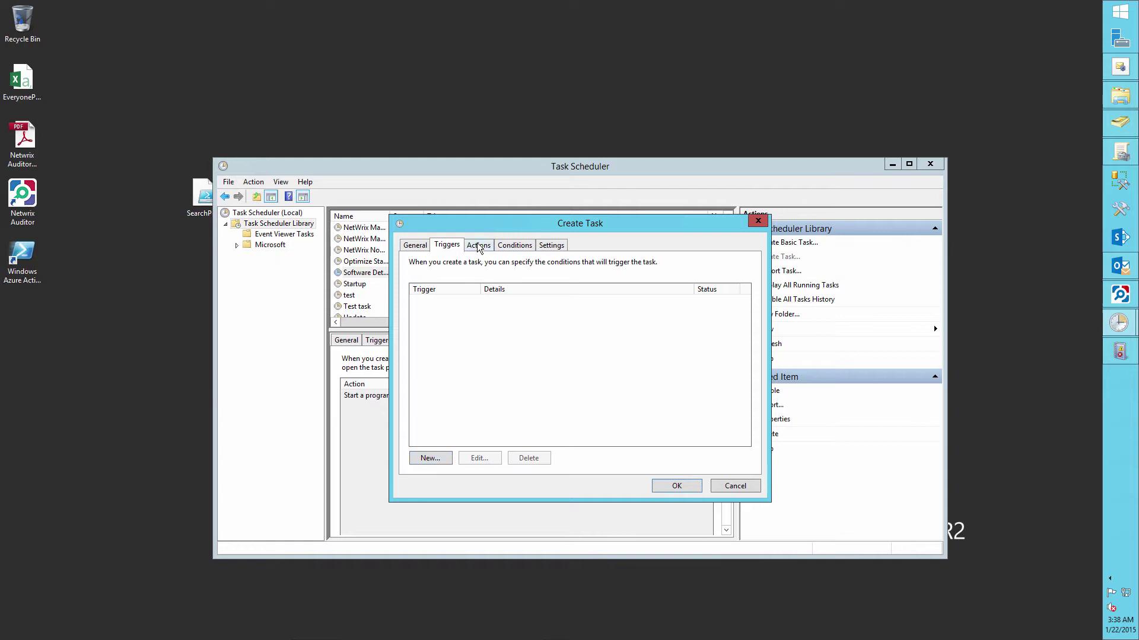
pyautogui.click(478, 245)
pyautogui.click(437, 460)
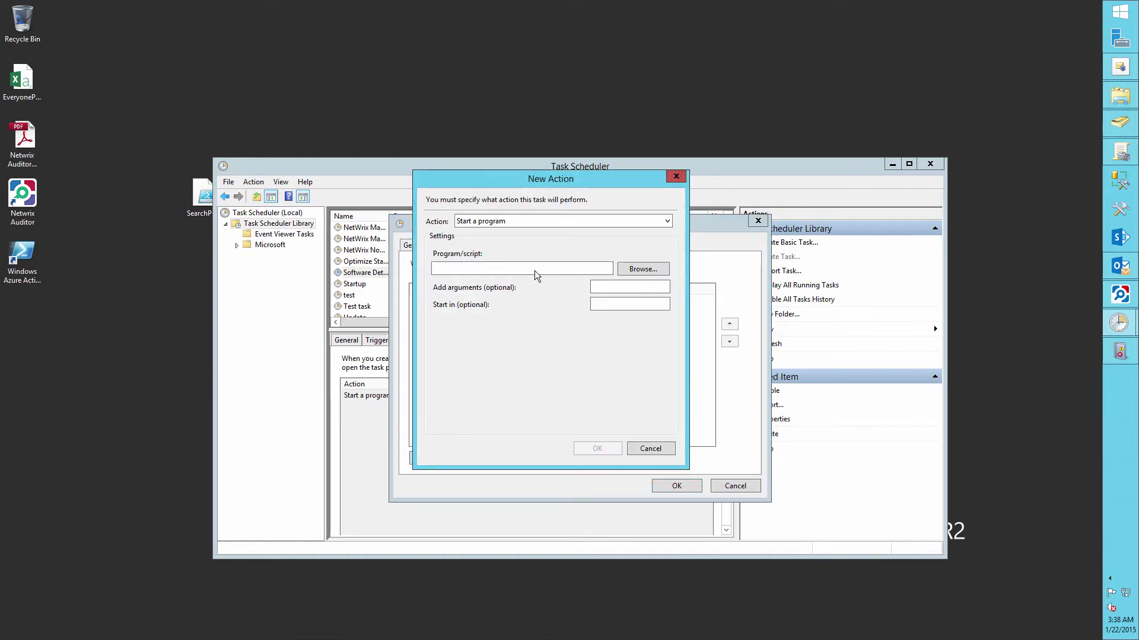
pyautogui.click(630, 268)
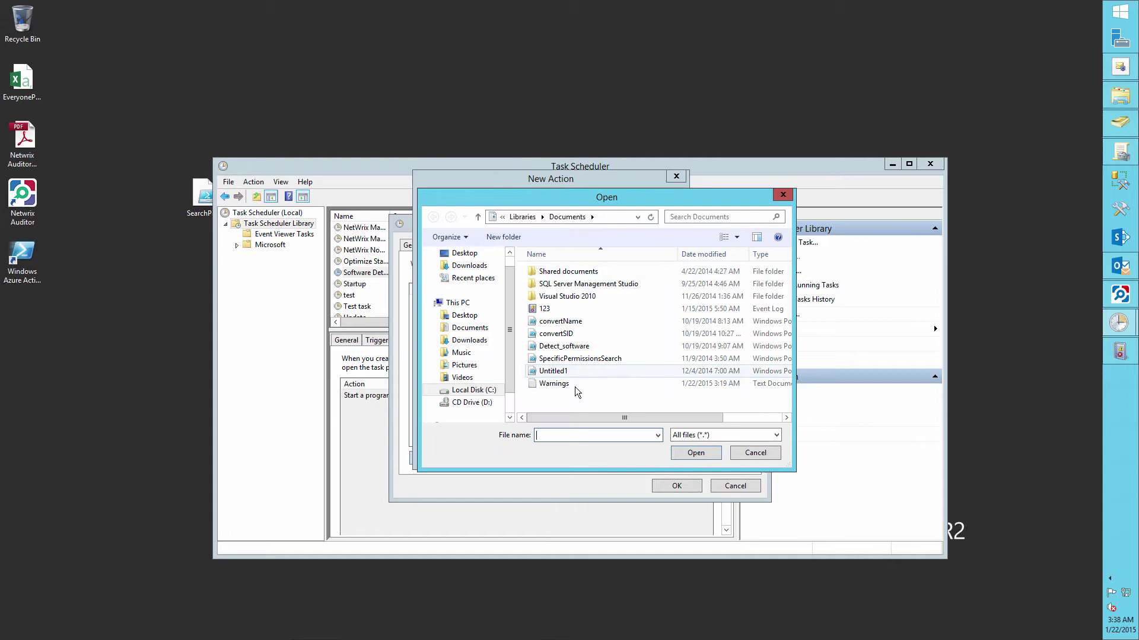
pyautogui.doubleClick(575, 387)
pyautogui.click(604, 451)
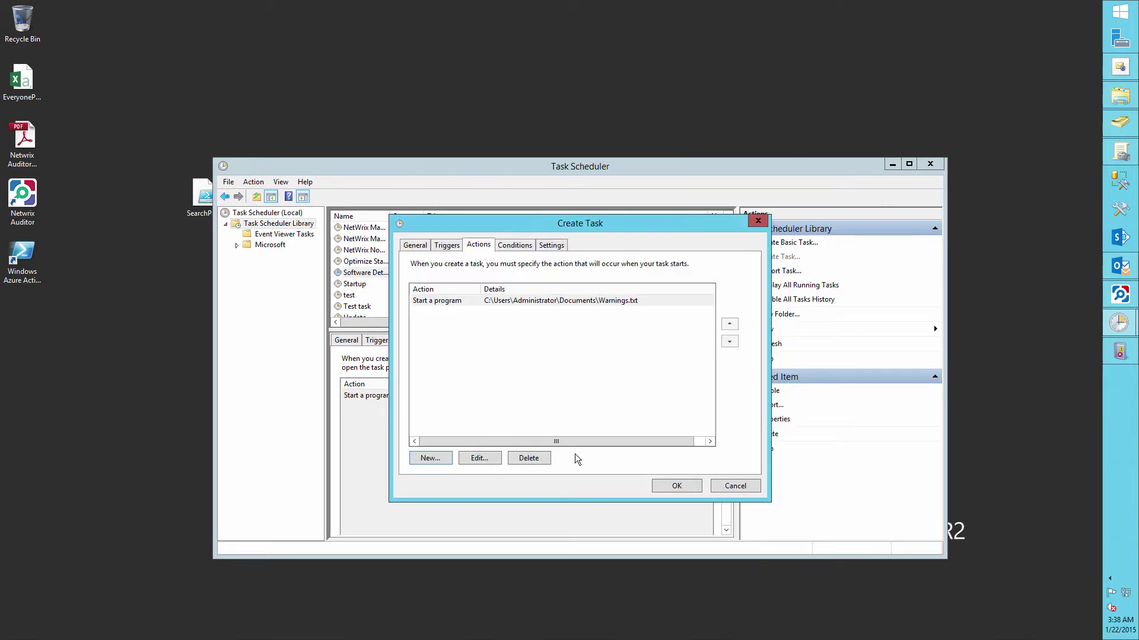
pyautogui.click(670, 487)
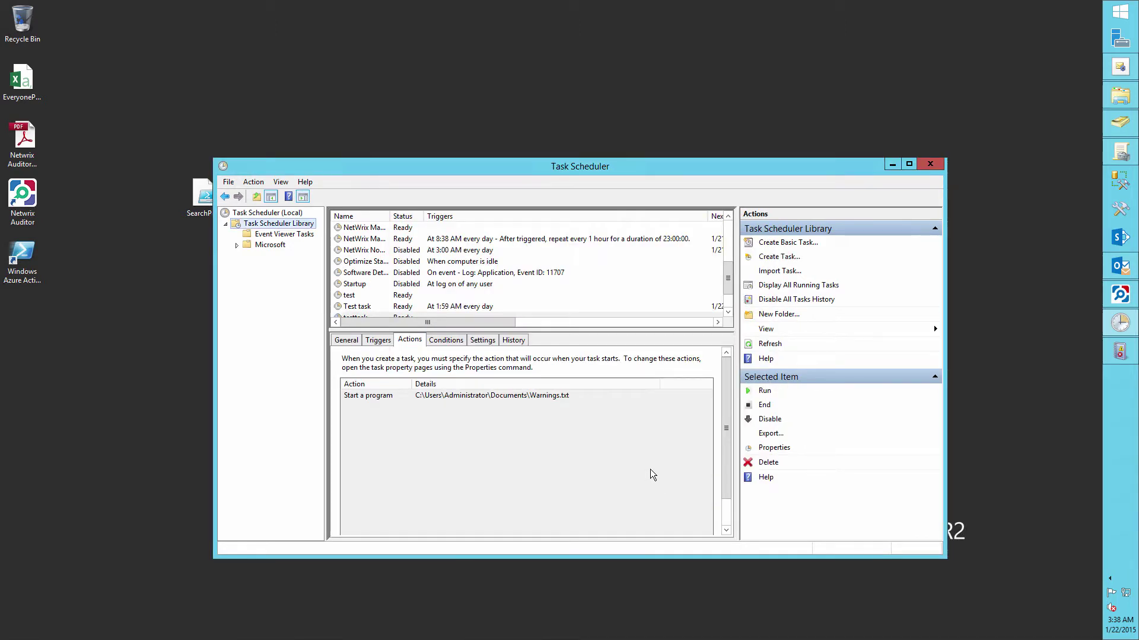
# Filter Event Viewer's Security log to event ID 4698, leaving two events.
pyautogui.click(1120, 351)
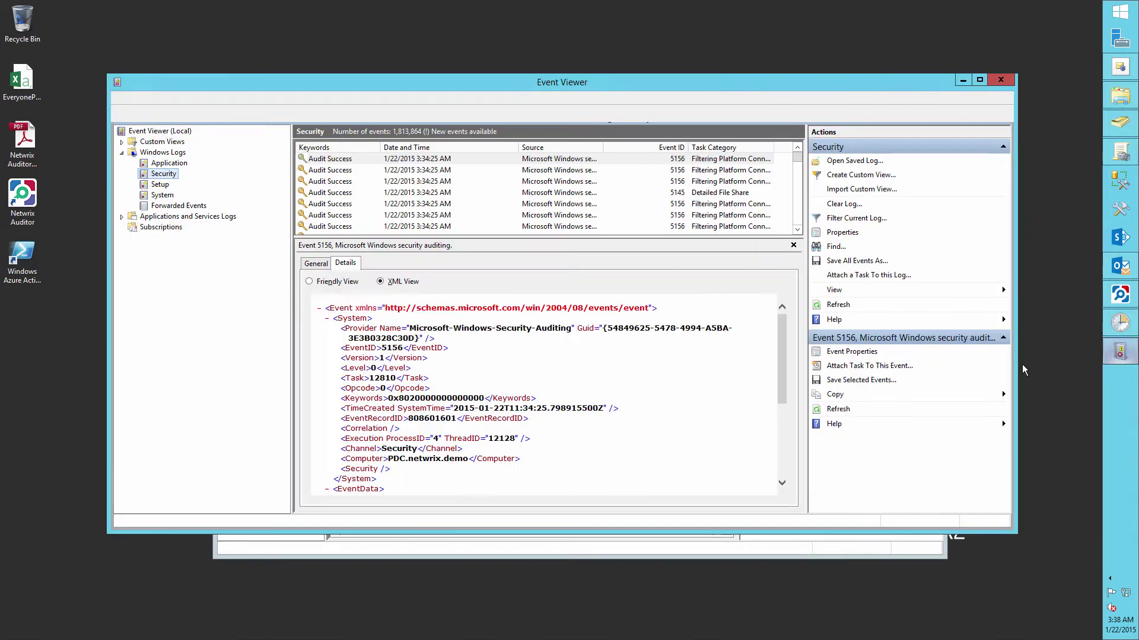
pyautogui.rightClick(166, 174)
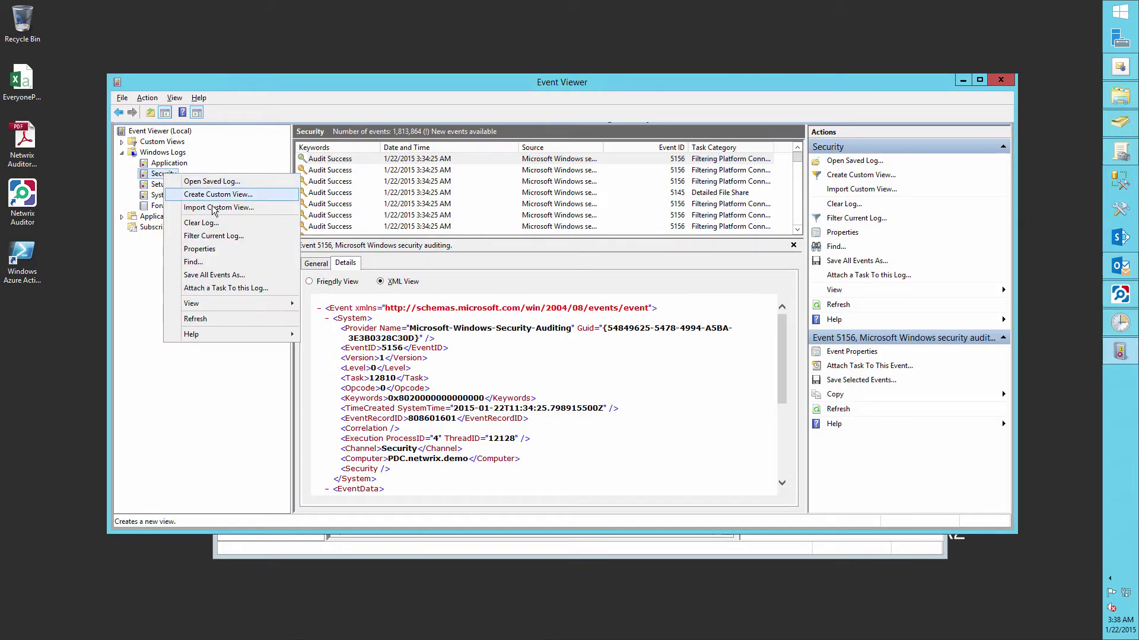
pyautogui.click(211, 235)
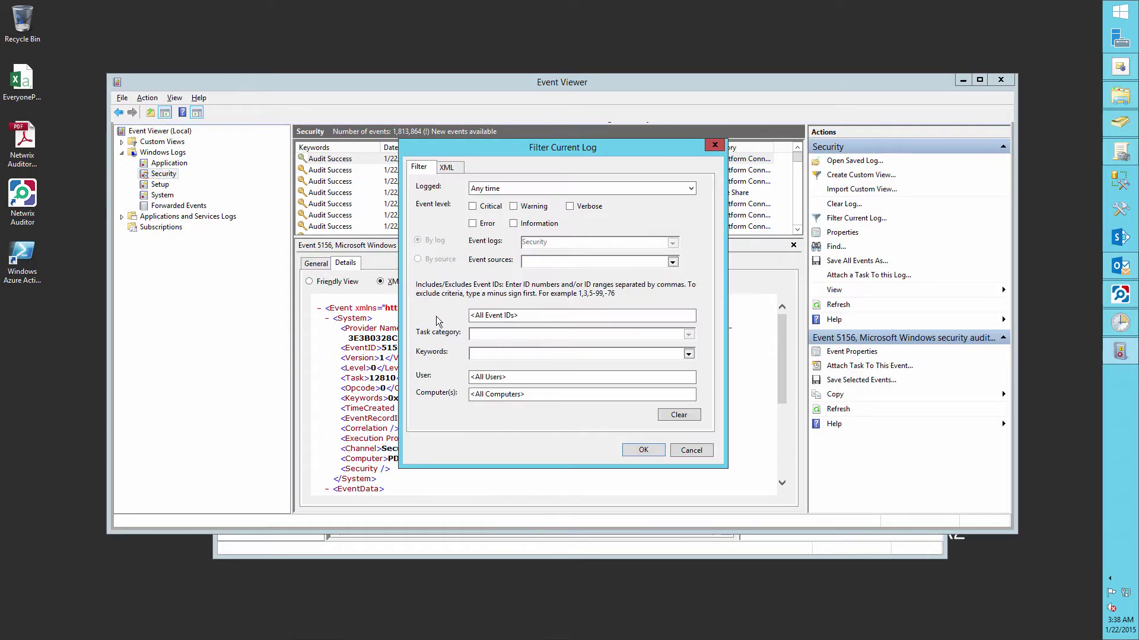
pyautogui.write('4698')
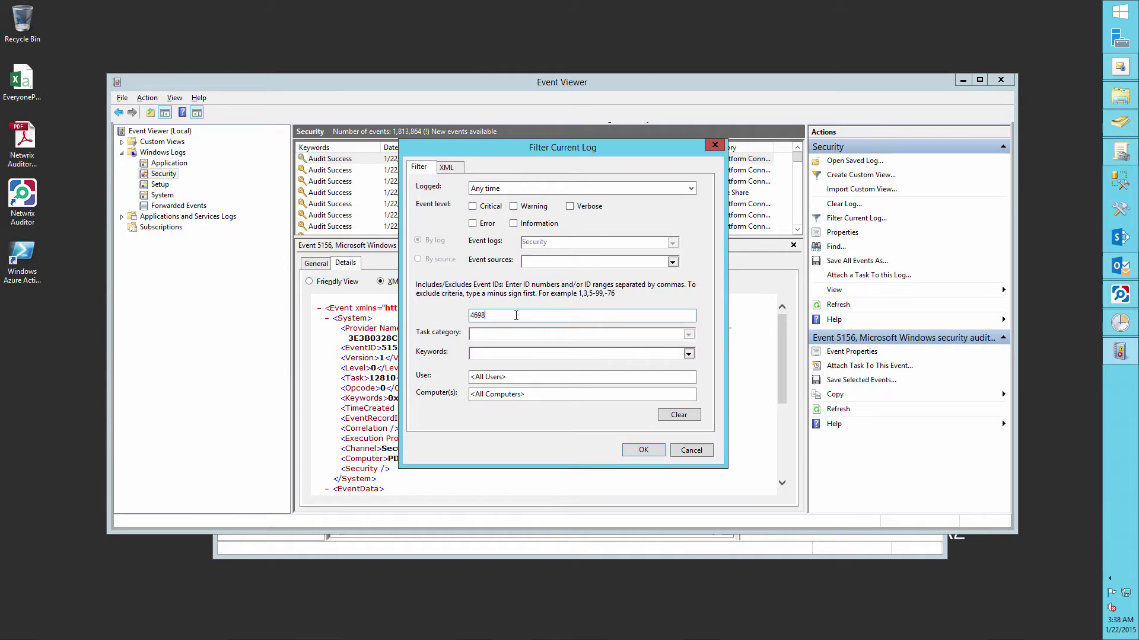
pyautogui.press('Return')
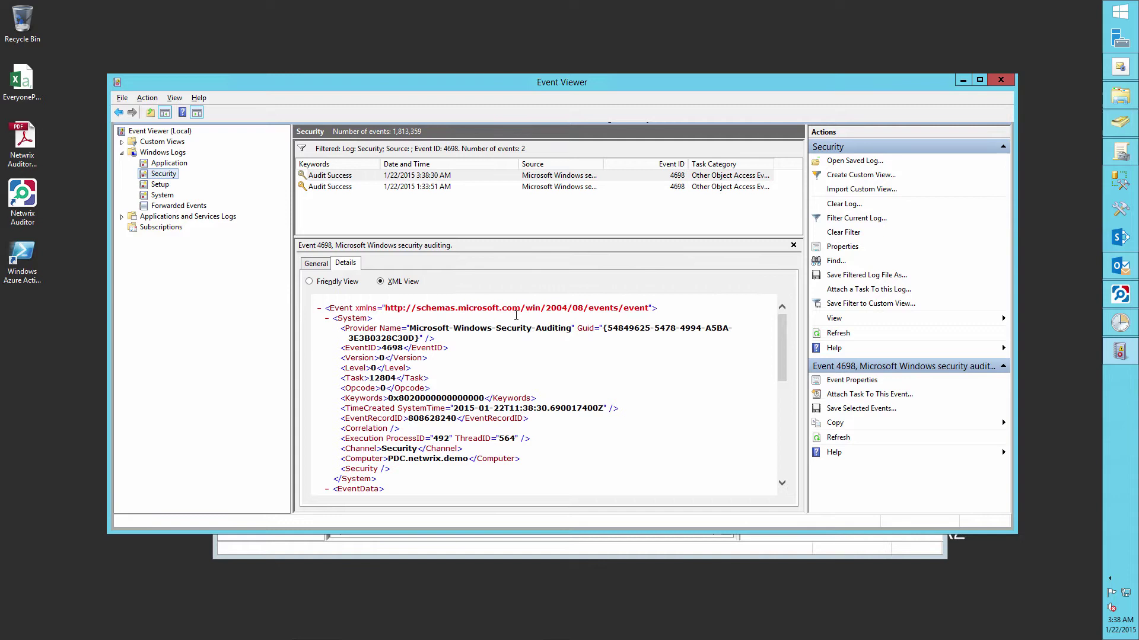
# Highlight the \testtask name and creator in the 3:38 AM event, then bring up C:\scripts.
pyautogui.click(317, 264)
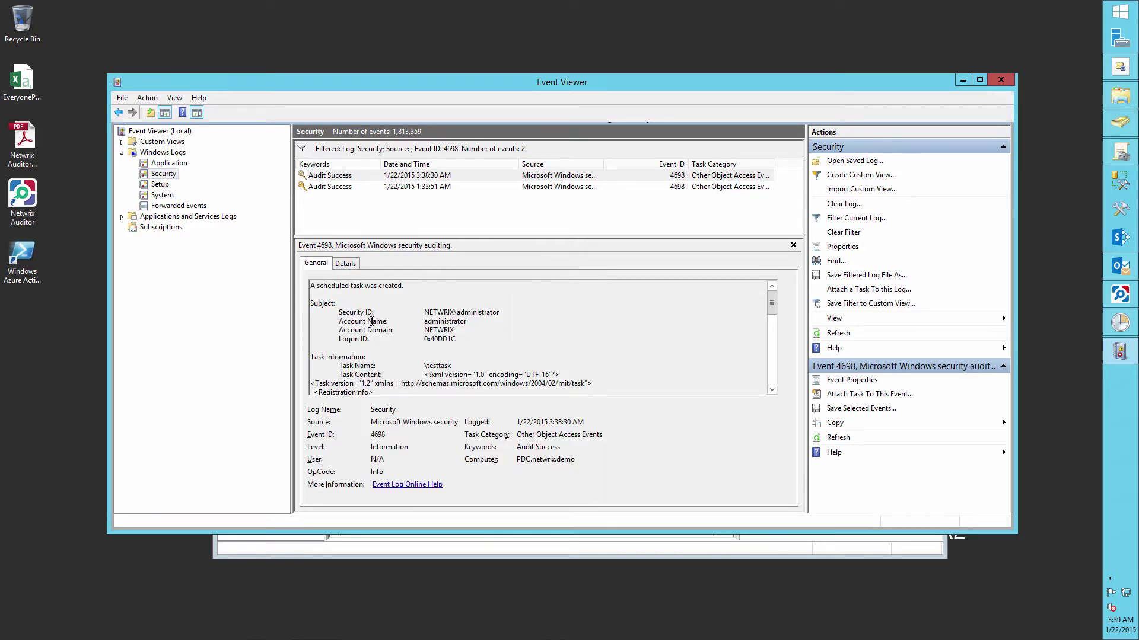
pyautogui.moveTo(452, 366); pyautogui.dragTo(339, 366)
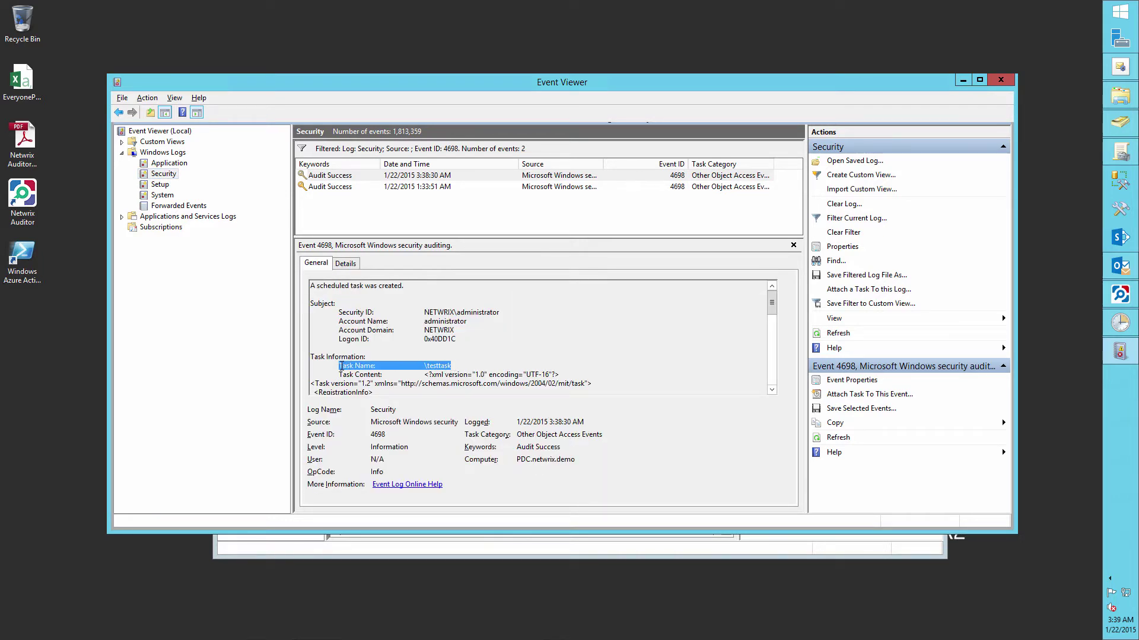
pyautogui.moveTo(500, 312); pyautogui.dragTo(339, 313)
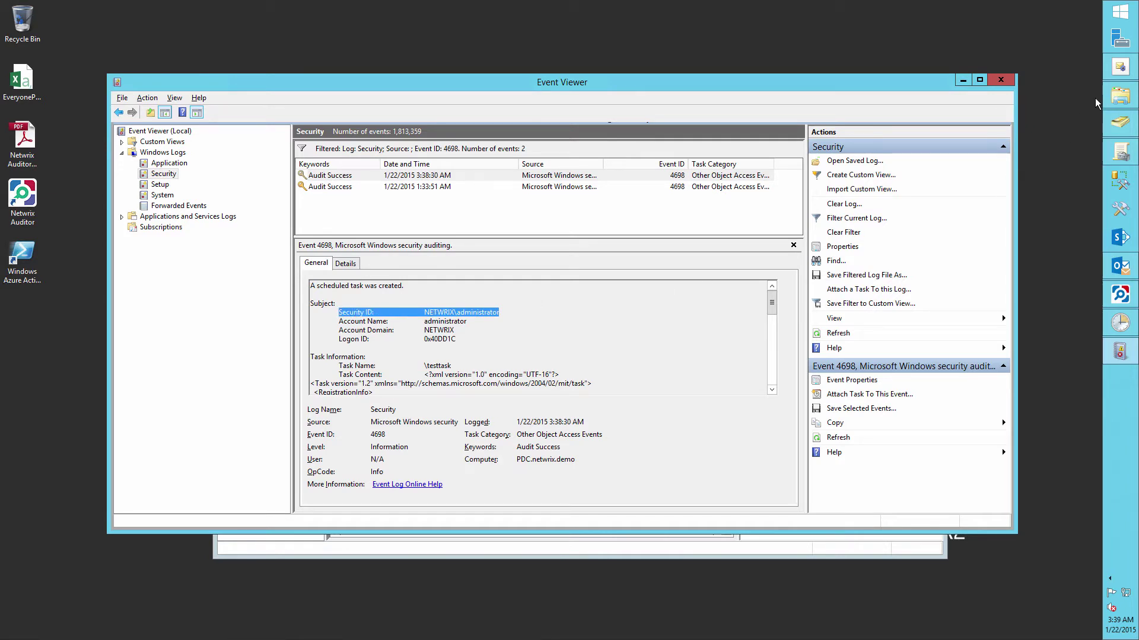
pyautogui.click(1120, 97)
# Open detectst.ps1 from C:\scripts in PowerShell ISE with Edit.
pyautogui.click(145, 82)
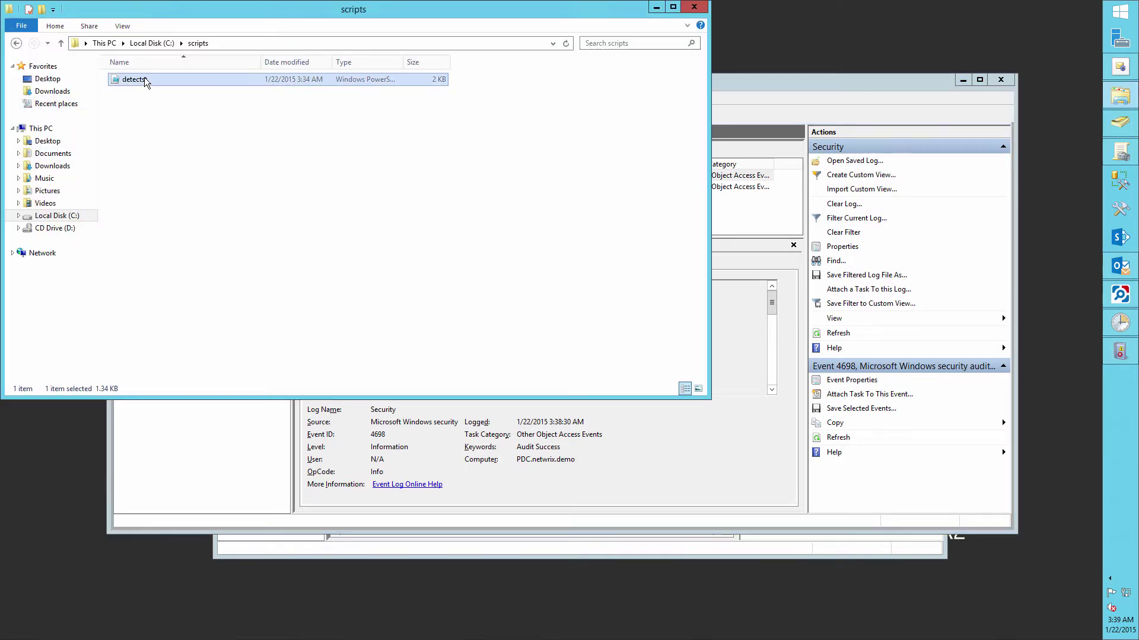
pyautogui.rightClick(145, 82)
pyautogui.click(170, 111)
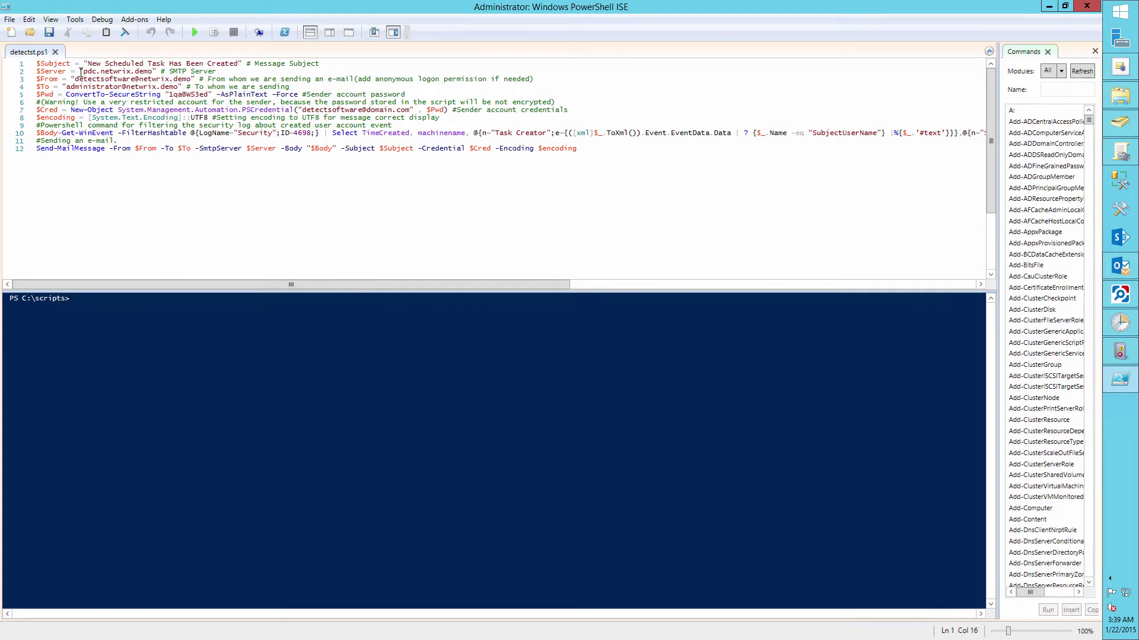
# Highlight the script's $Server, $From, $To, $Pwd and credential values on lines 2–7.
pyautogui.moveTo(80, 71); pyautogui.dragTo(153, 71)
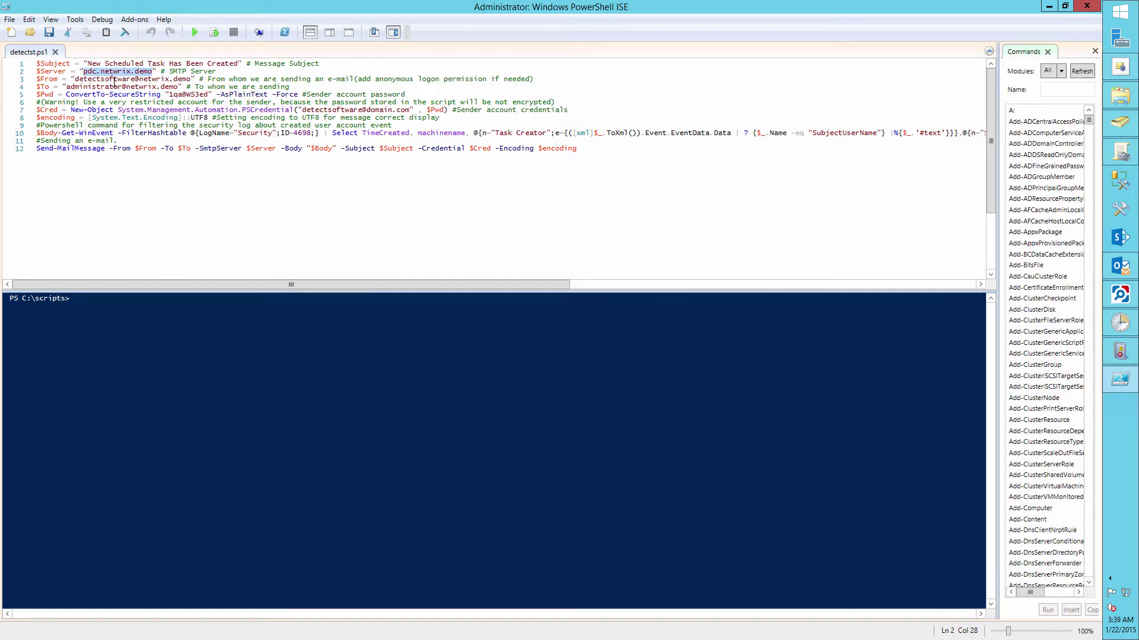
pyautogui.moveTo(74, 79); pyautogui.dragTo(194, 80)
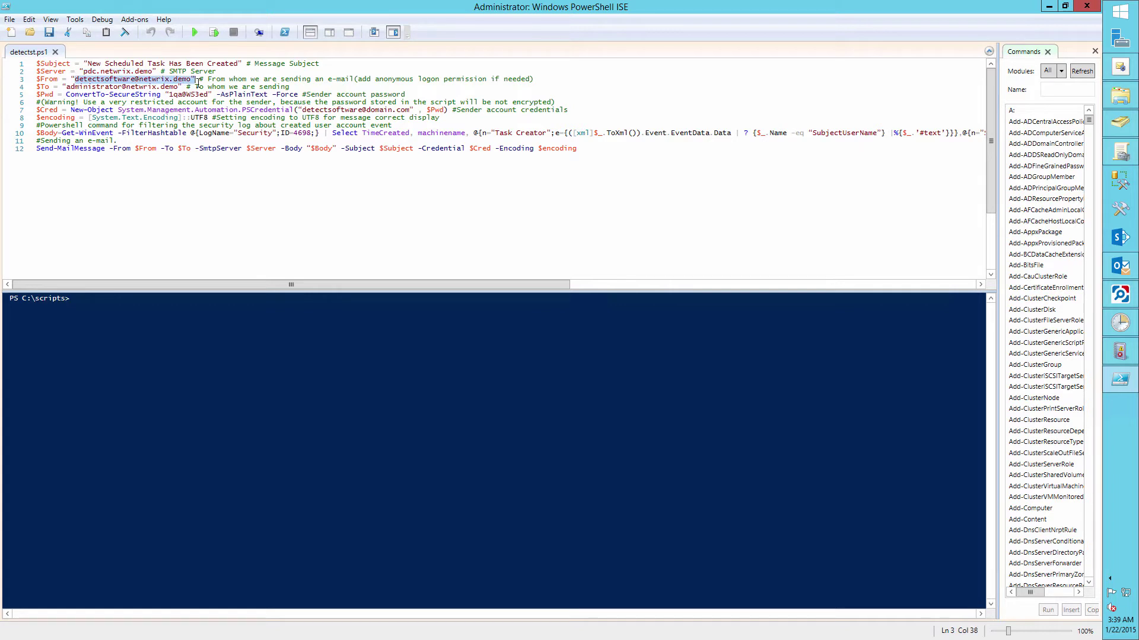
pyautogui.moveTo(68, 86); pyautogui.dragTo(182, 86)
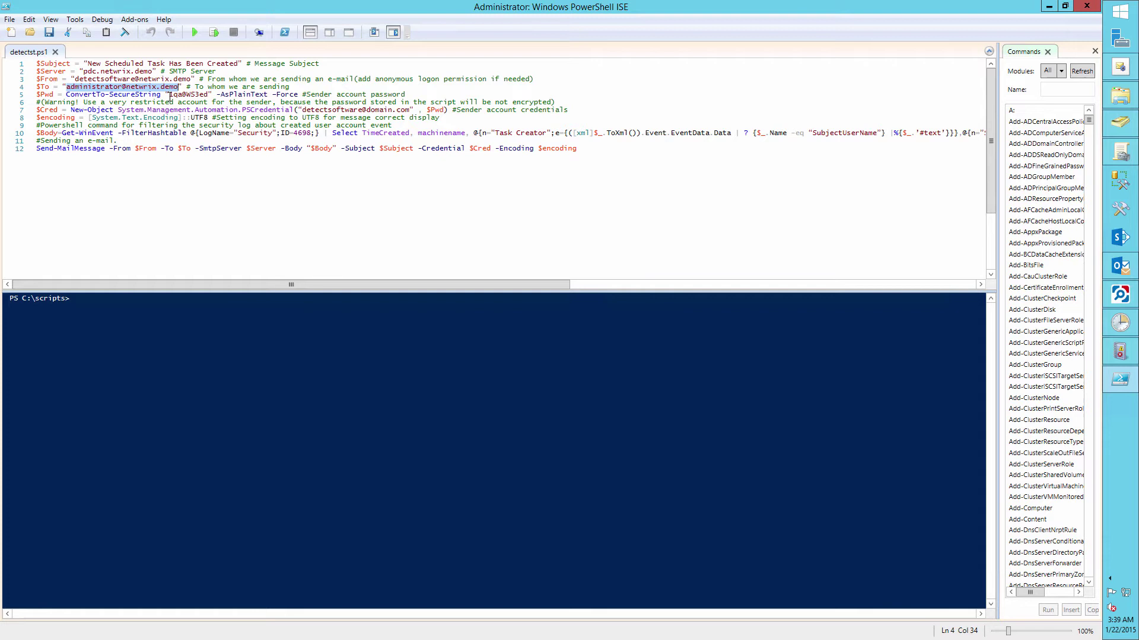
pyautogui.moveTo(168, 94); pyautogui.dragTo(213, 95)
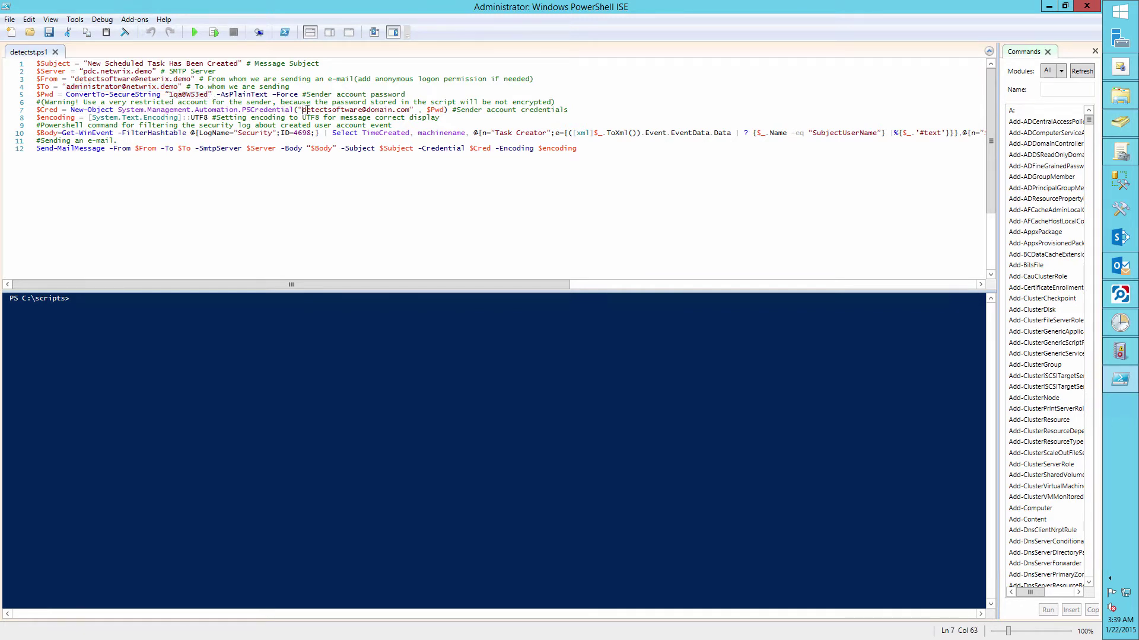
pyautogui.moveTo(303, 110); pyautogui.dragTo(445, 109)
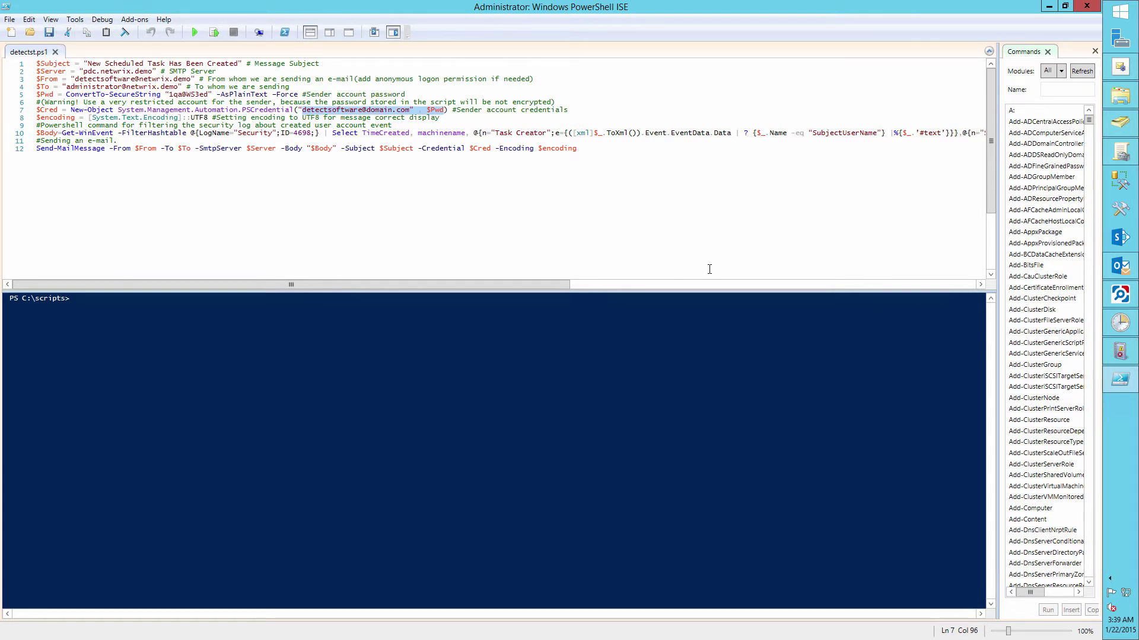
# Back in Task Scheduler, start another new task in the Task Scheduler Library.
pyautogui.click(1120, 352)
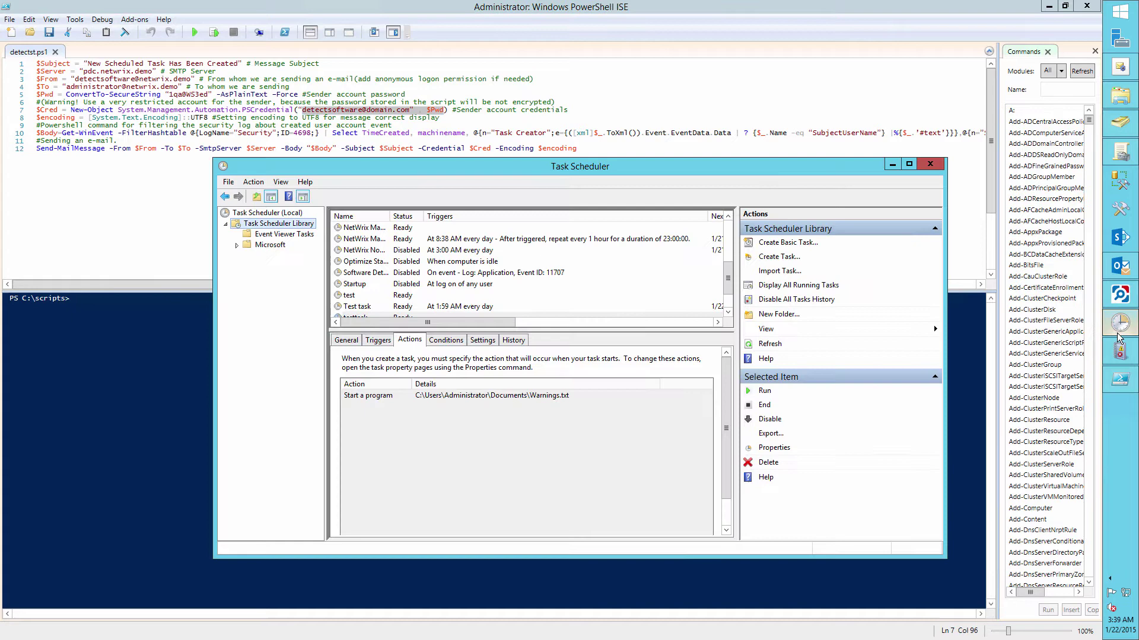
pyautogui.rightClick(292, 227)
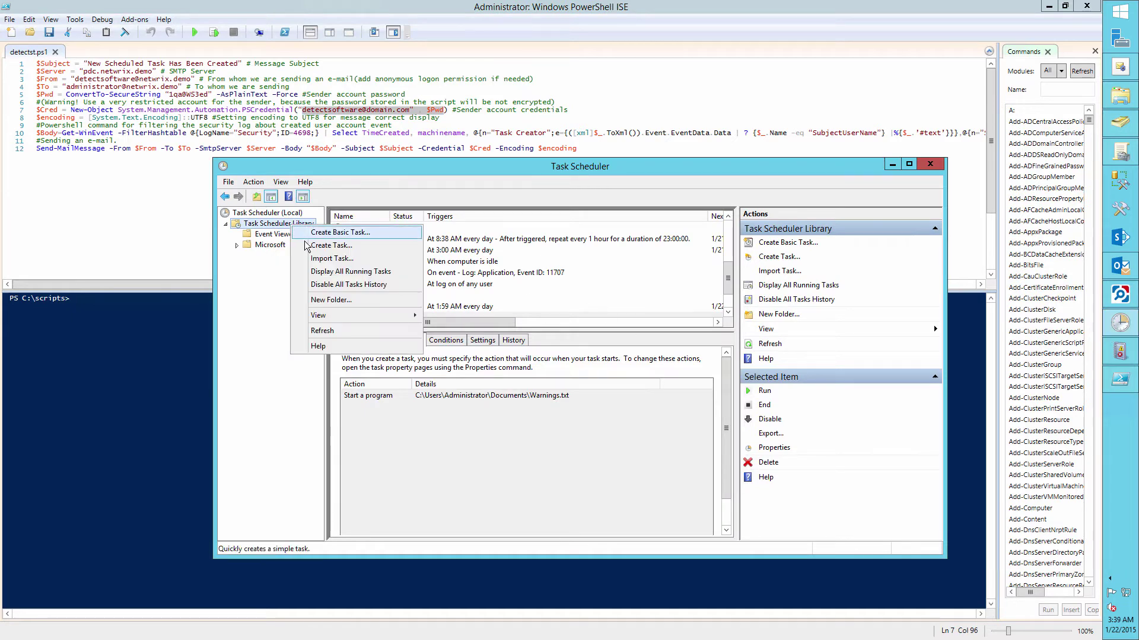
pyautogui.click(330, 246)
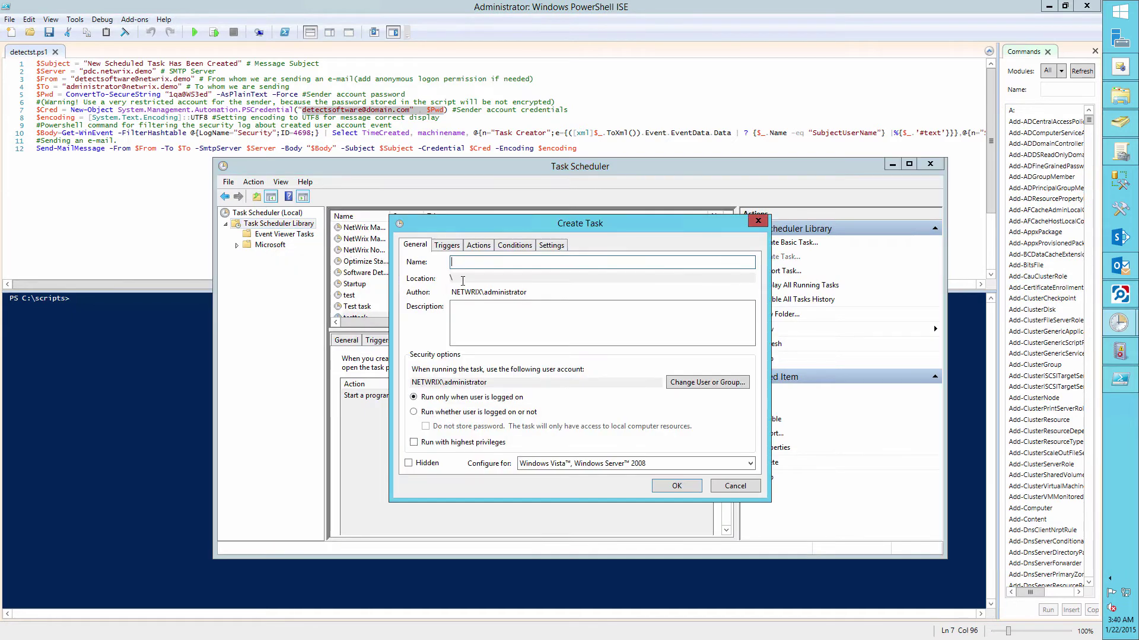
pyautogui.write('Detec')
pyautogui.write('Net')
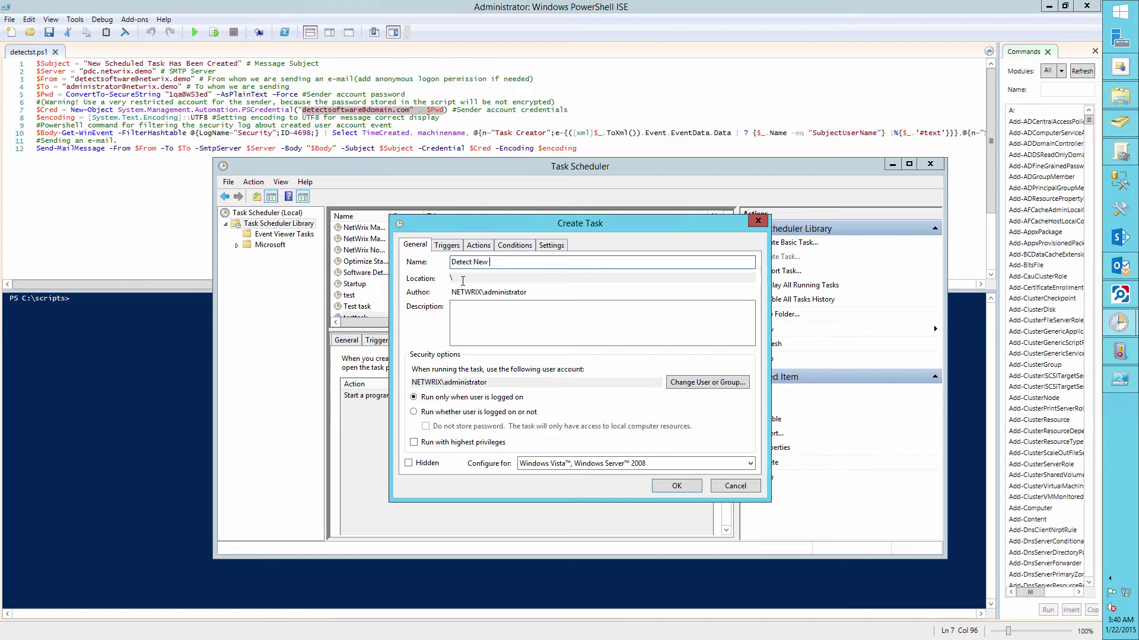
pyautogui.write('cheduled T')
pyautogui.write('ask')
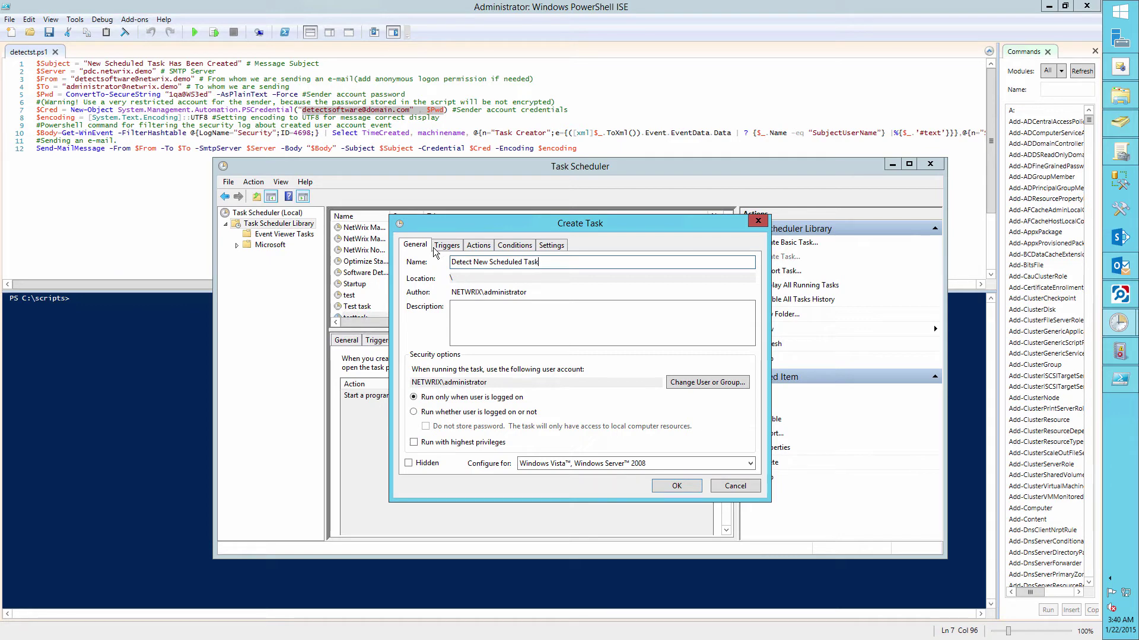
# Add an 'On an event' trigger for Security log event ID 4698.
pyautogui.click(446, 246)
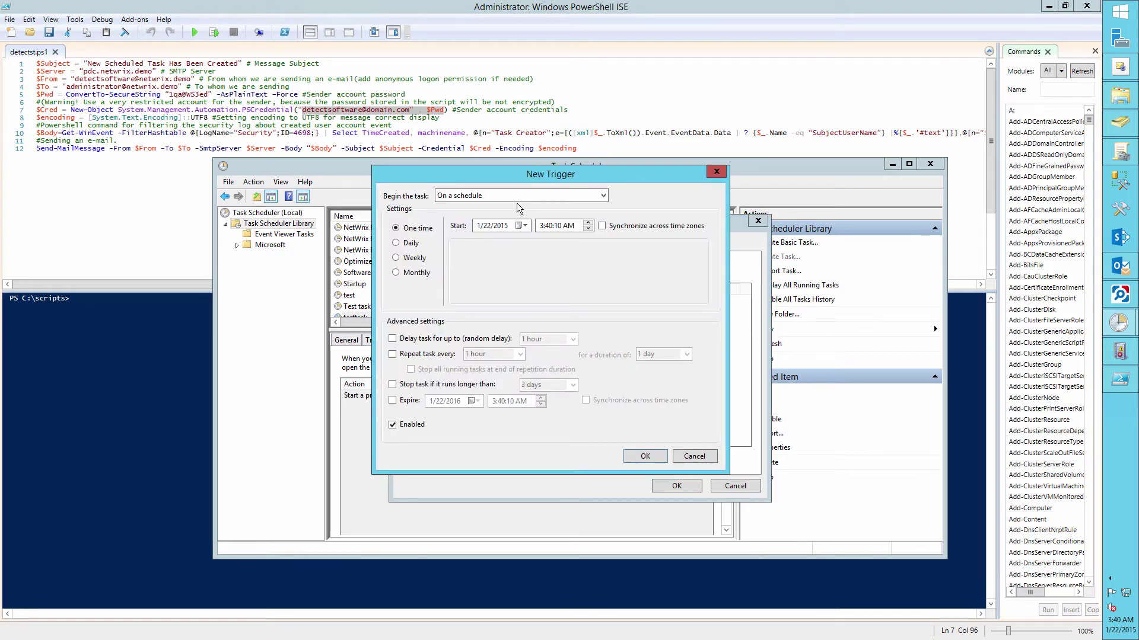
pyautogui.click(515, 198)
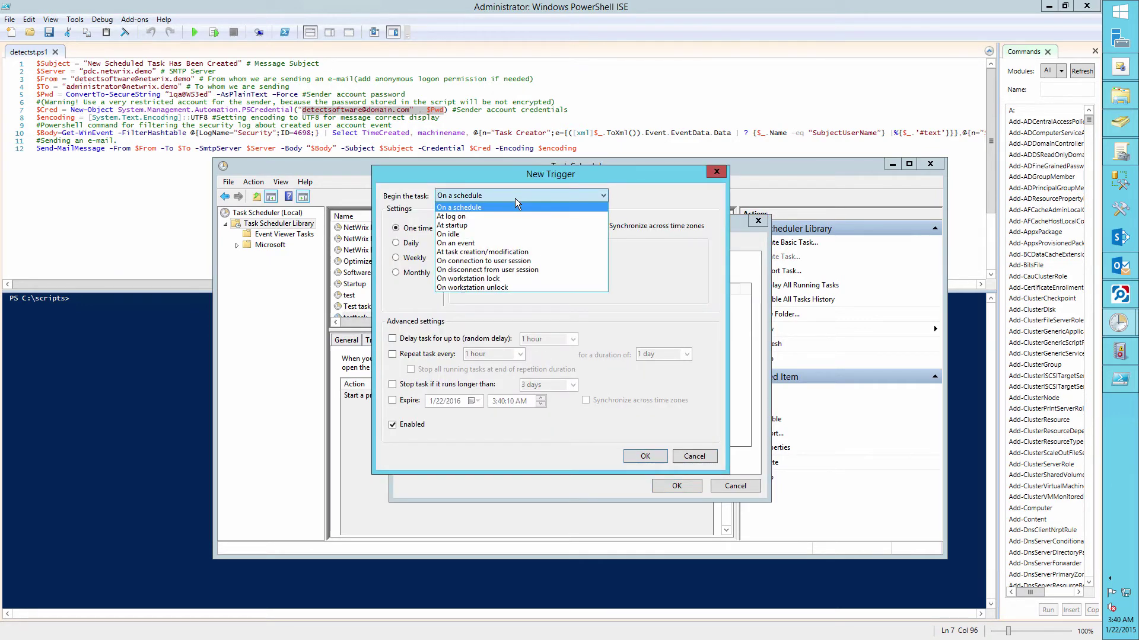
pyautogui.click(499, 243)
pyautogui.click(587, 232)
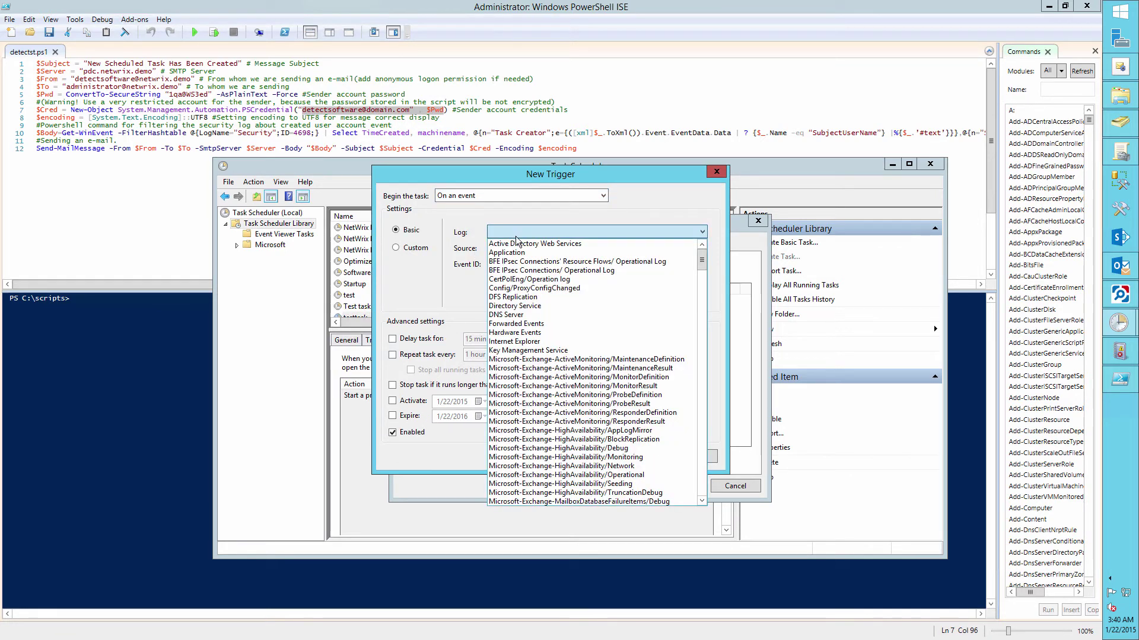
pyautogui.write('sec')
pyautogui.press('Return')
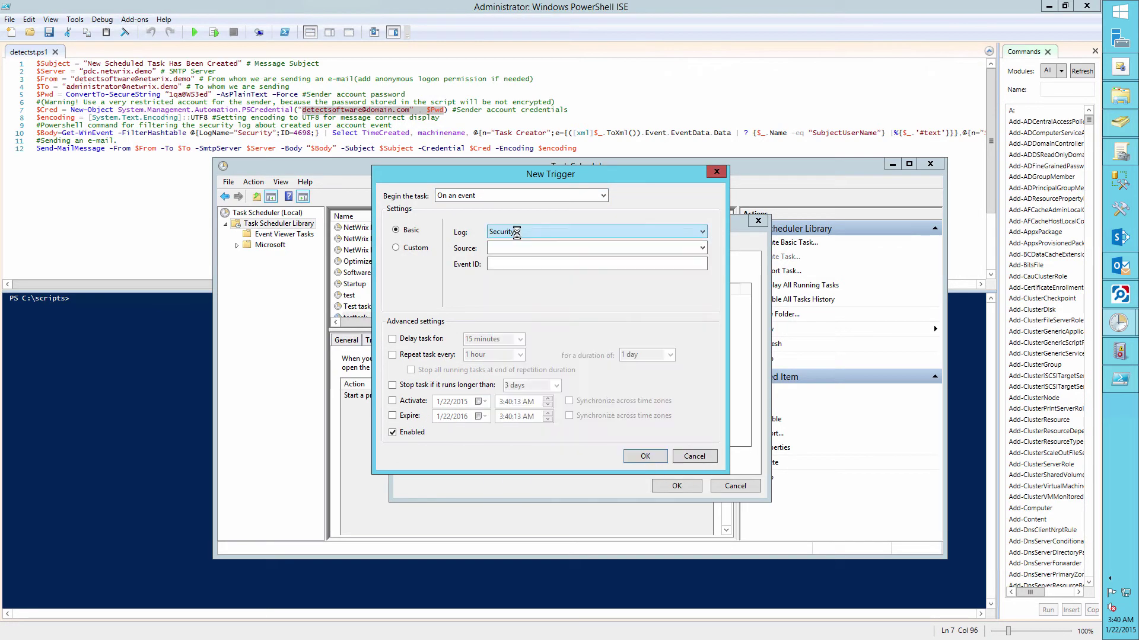
pyautogui.click(500, 264)
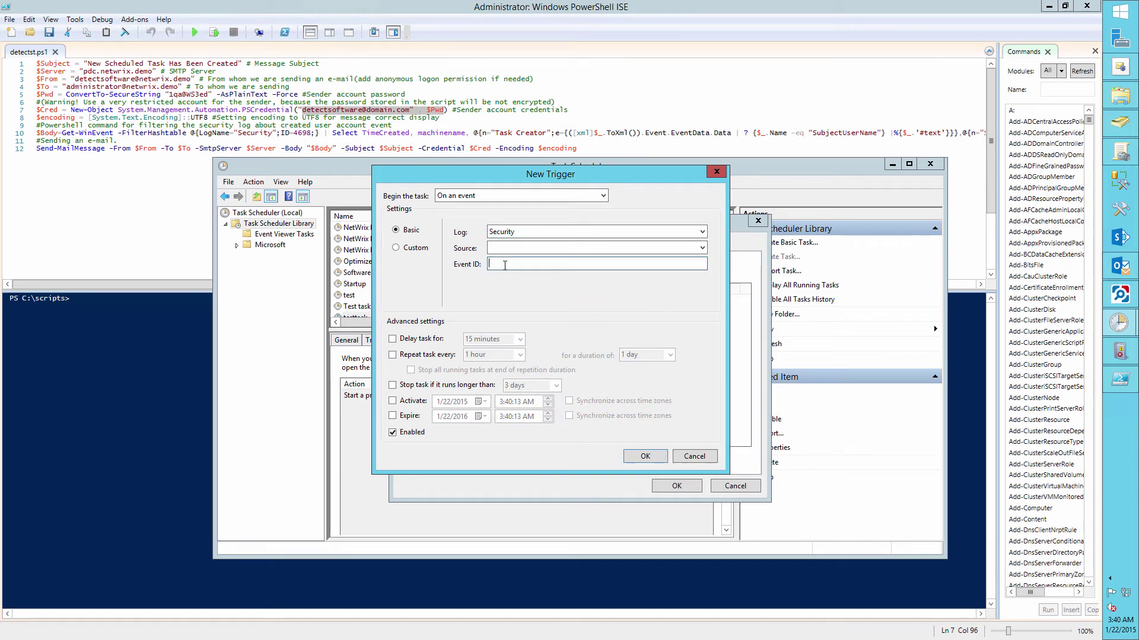
pyautogui.write('4698')
pyautogui.click(645, 456)
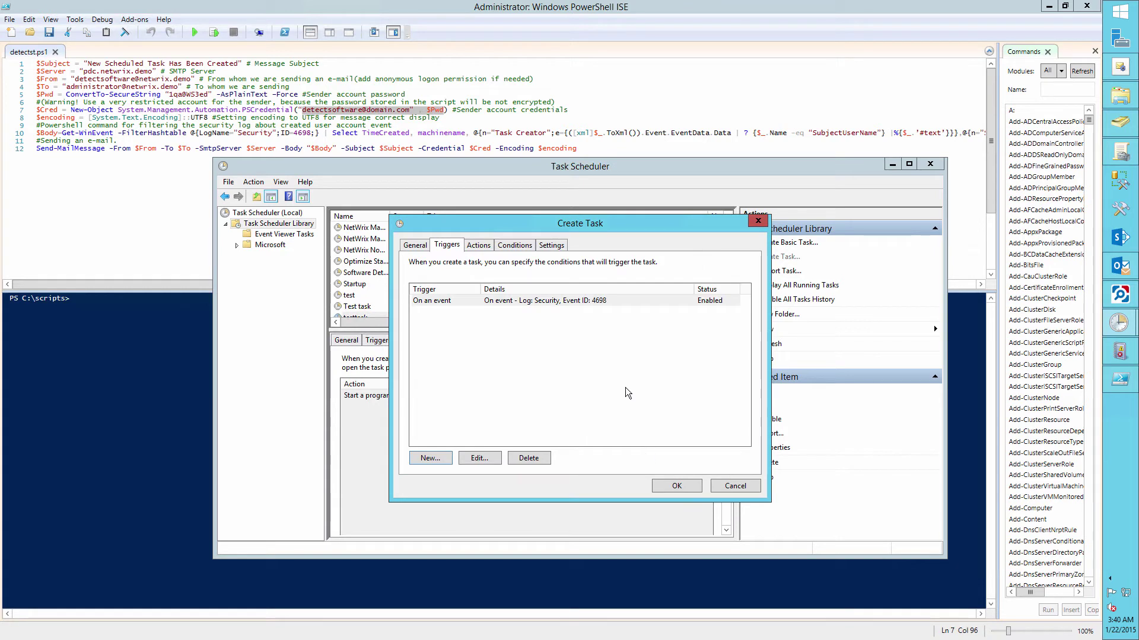
# Add a new action that starts the program powershell.
pyautogui.click(478, 245)
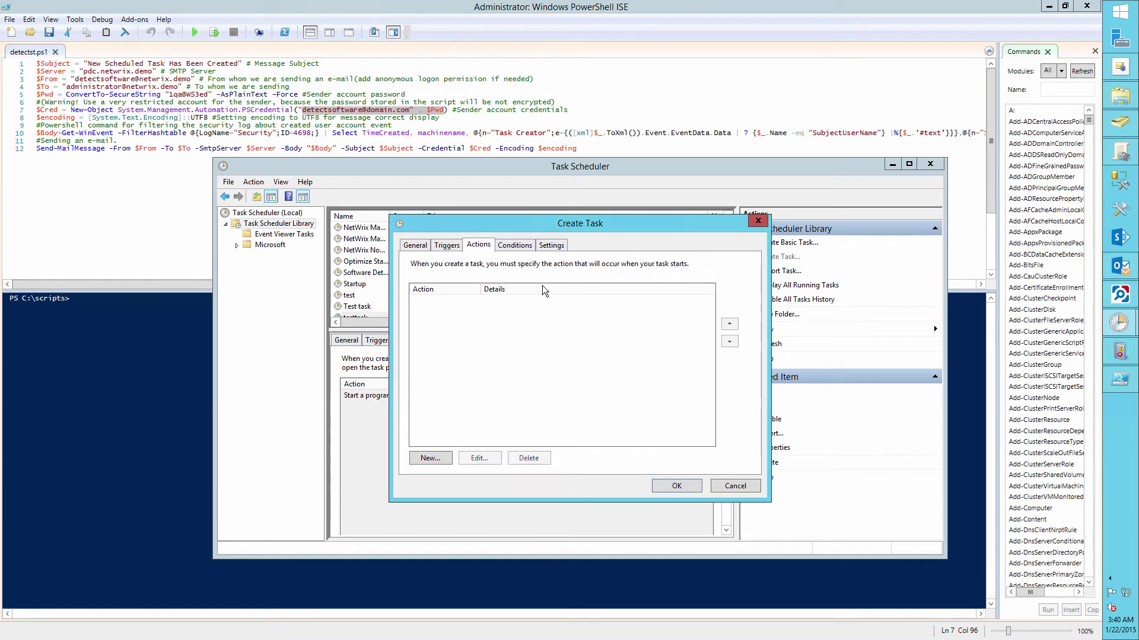
pyautogui.click(431, 457)
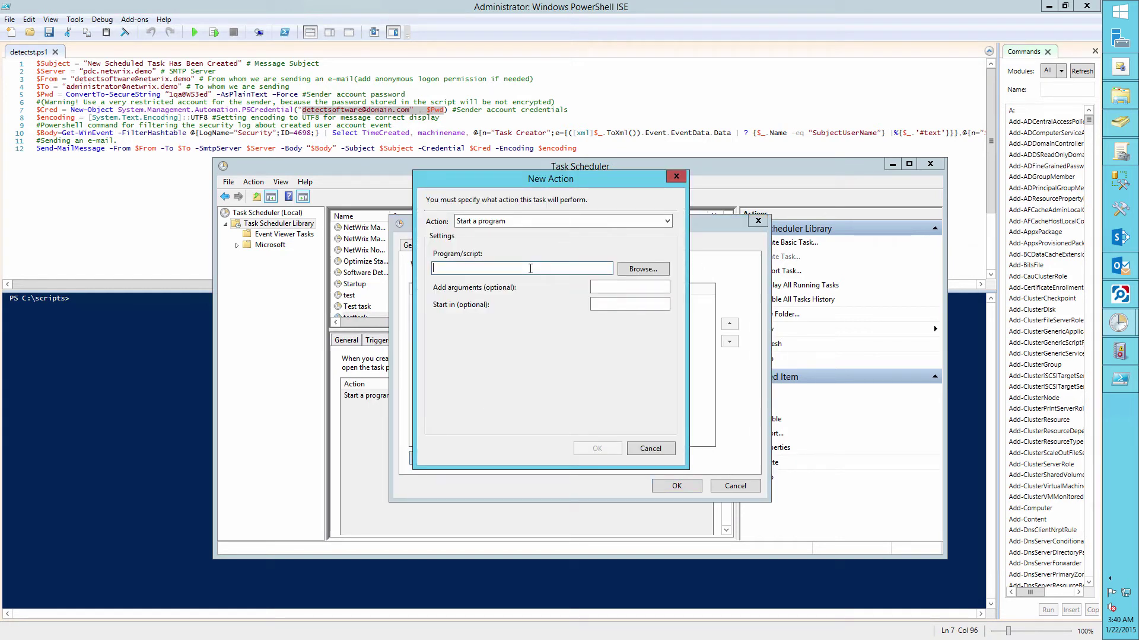
pyautogui.write('powershell')
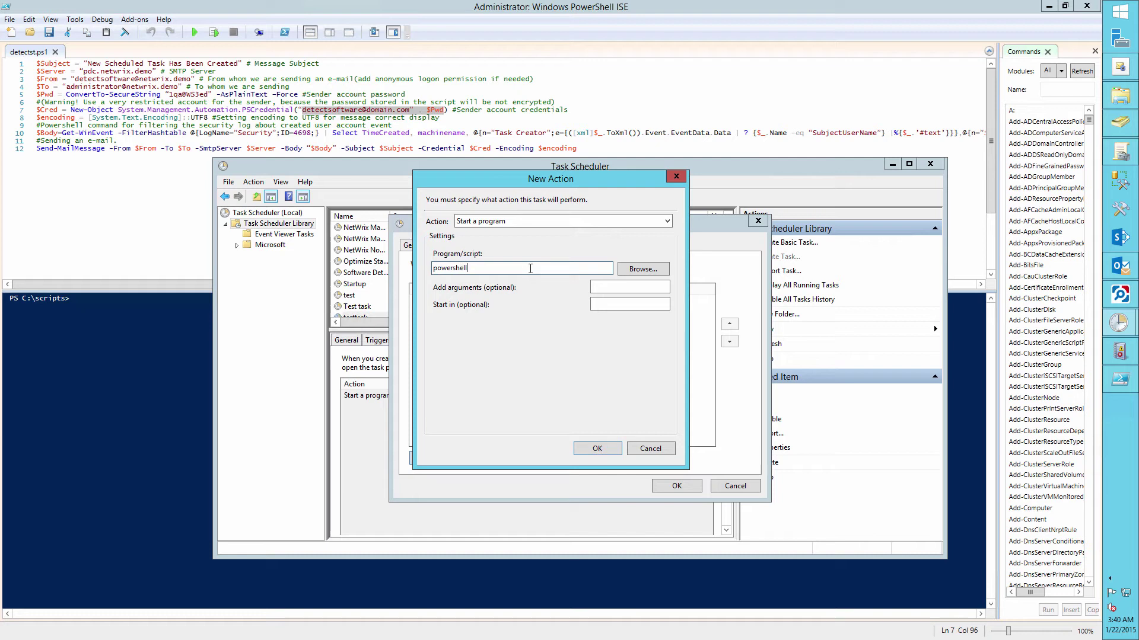
pyautogui.press('Tab')
pyautogui.write('-file')
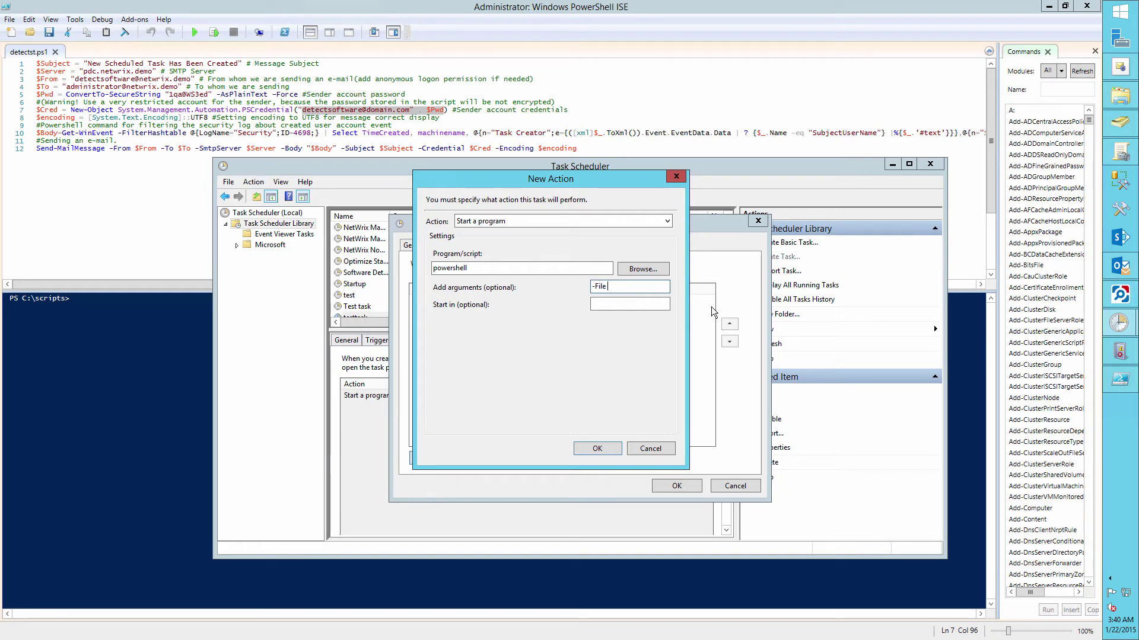
# Set the action's arguments to -File C:\scripts\detectst.ps1, then save the task.
pyautogui.click(1120, 96)
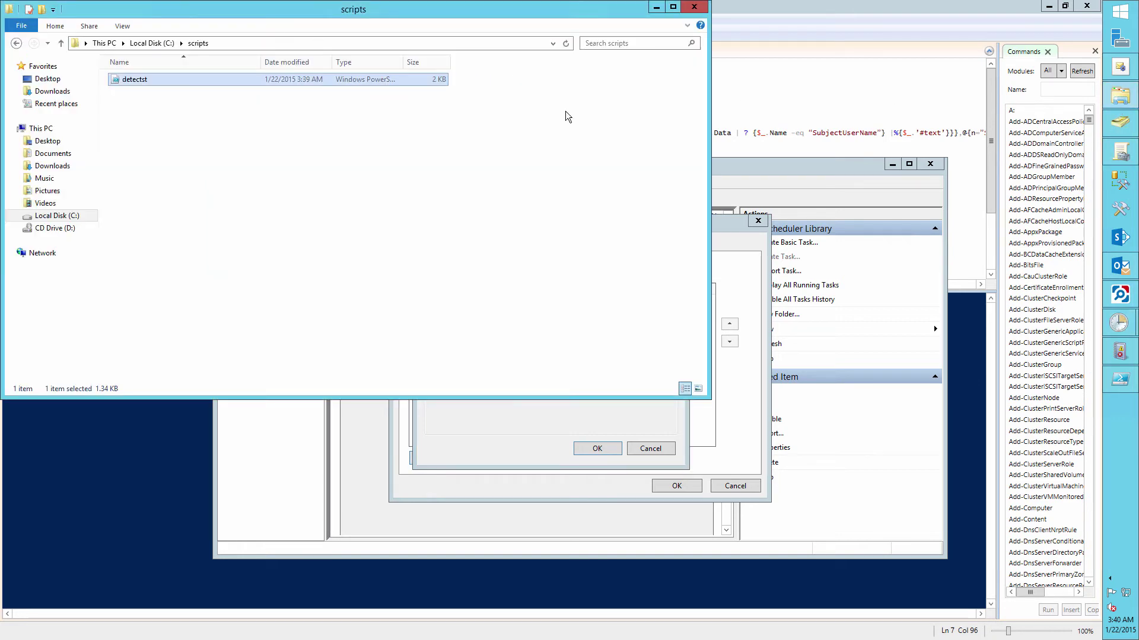
pyautogui.click(244, 42)
pyautogui.hotkey('ctrl', 'c')
pyautogui.click(625, 374)
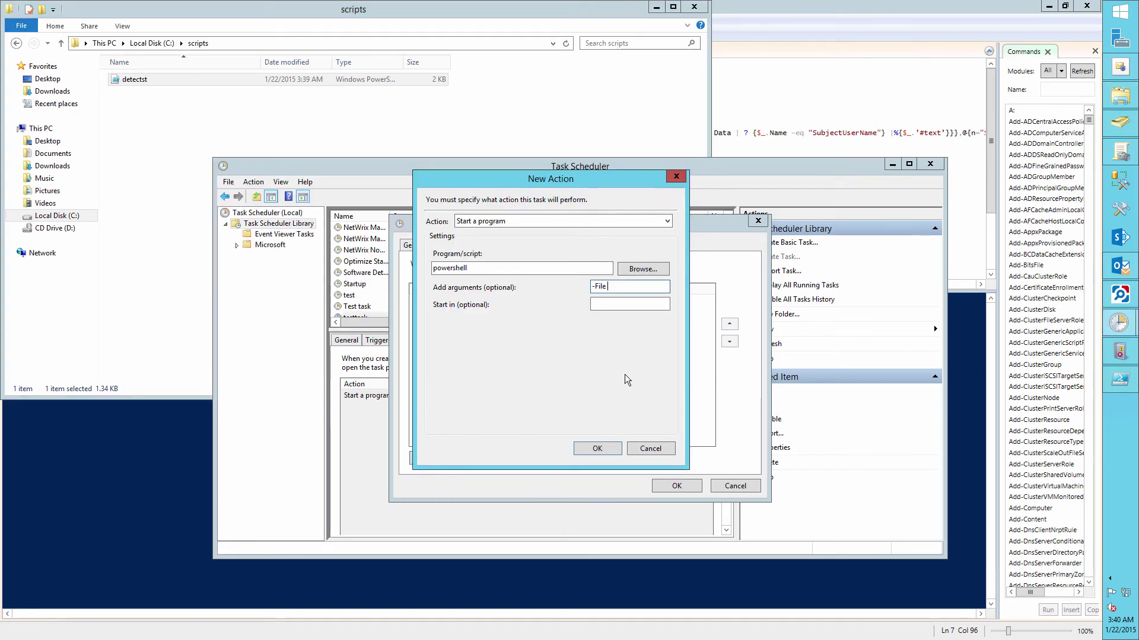
pyautogui.hotkey('ctrl', 'v')
pyautogui.write('\\detect')
pyautogui.write('st.')
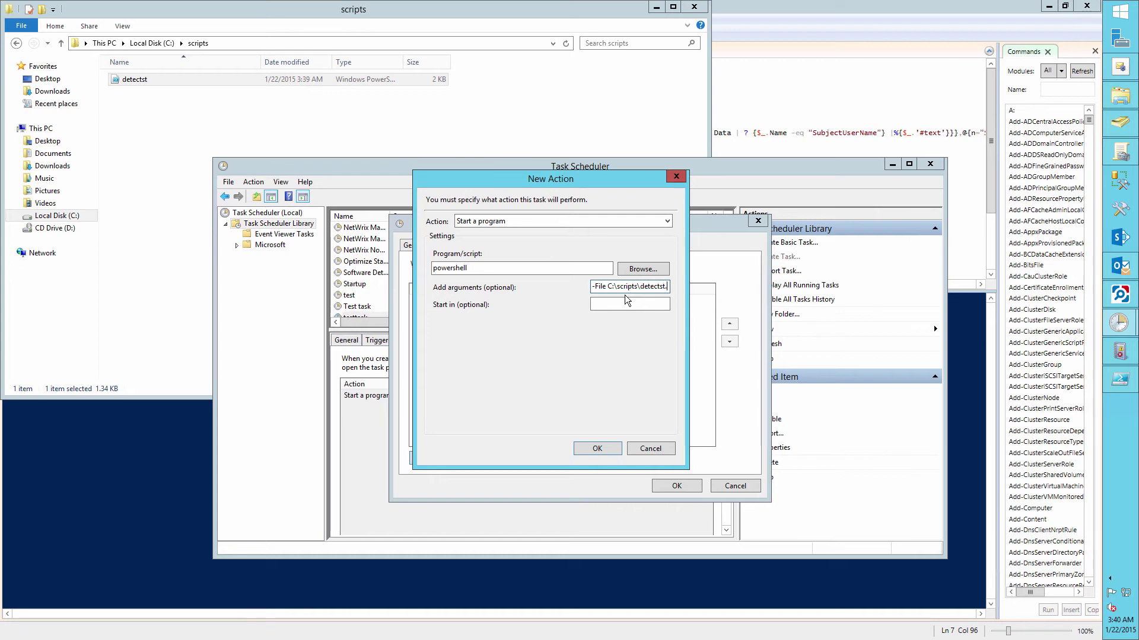
pyautogui.write('ps1')
pyautogui.click(599, 450)
pyautogui.click(676, 487)
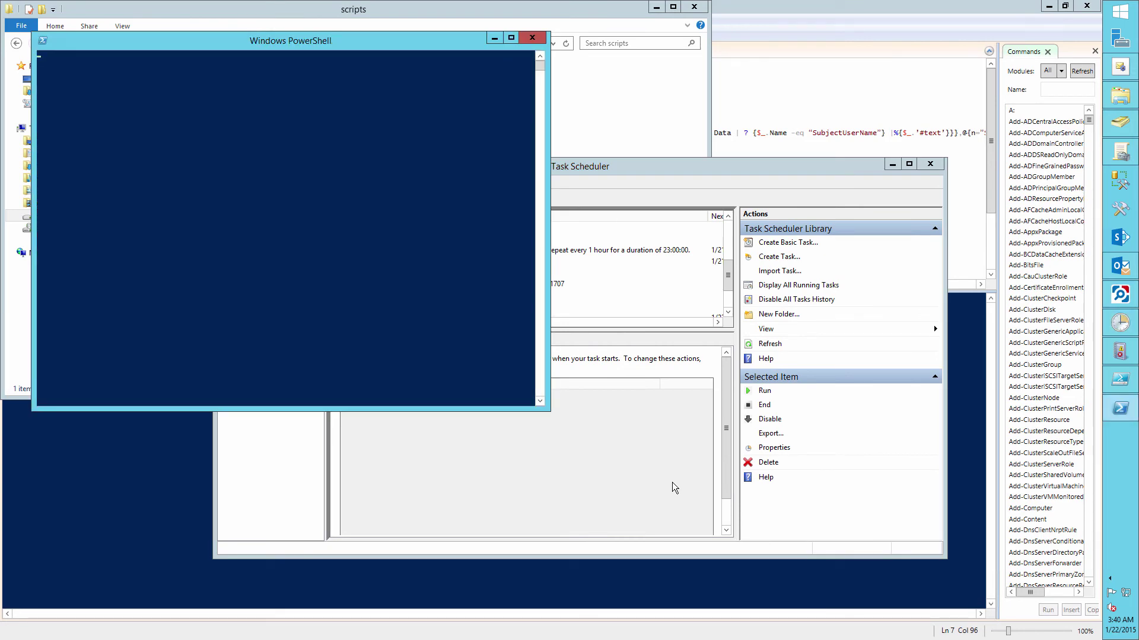
# Wait for the 'New Scheduled Task Has Been Created' alert email to arrive.
pyautogui.click(656, 457)
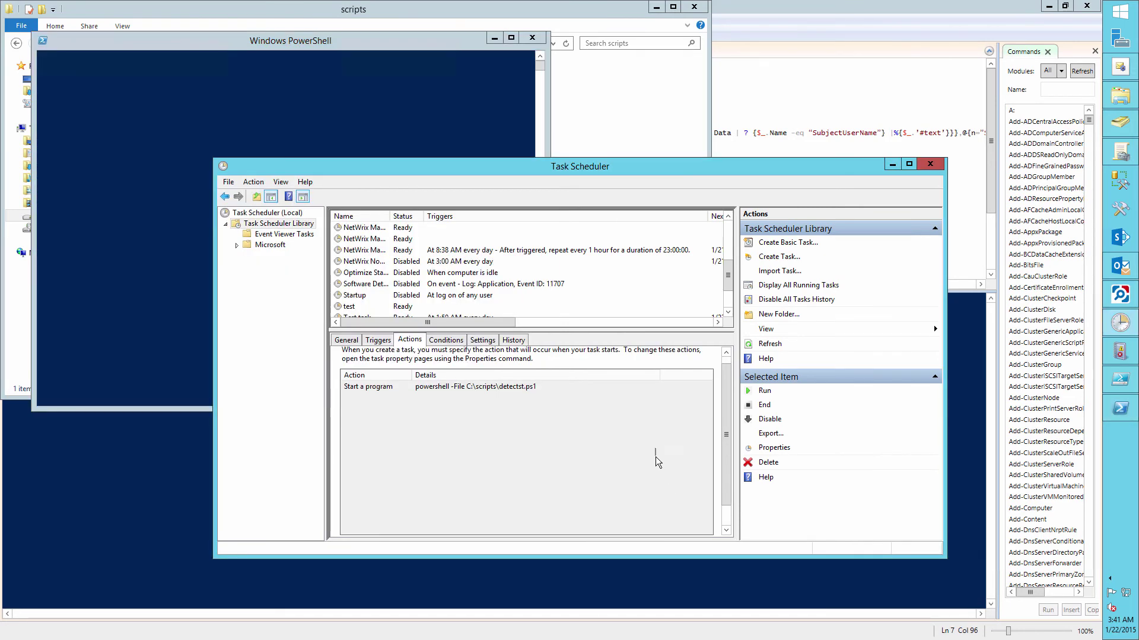
pyautogui.click(618, 125)
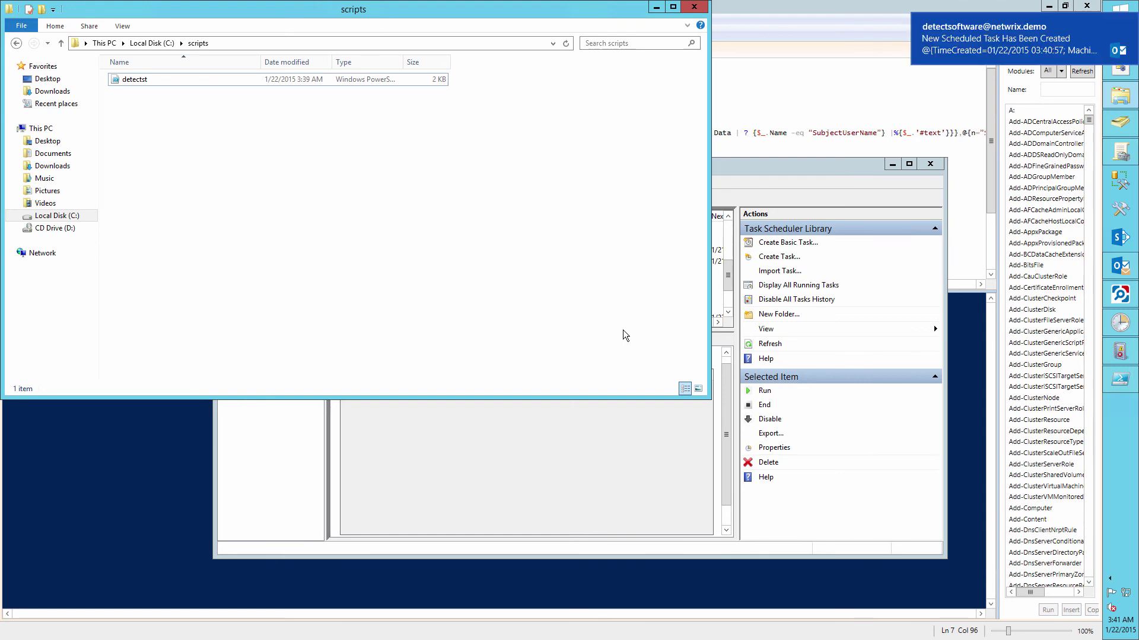
# Open the alert email and highlight its time, machine PDC.netrixx.demo and task name.
pyautogui.moveTo(1014, 38)
pyautogui.click(1036, 51)
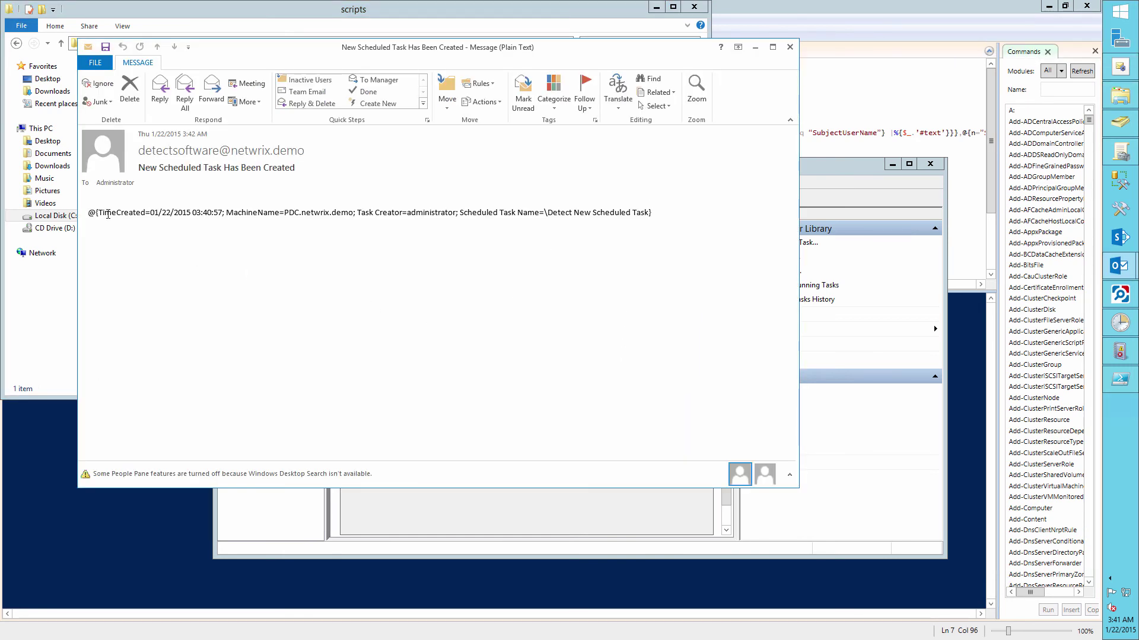
pyautogui.moveTo(98, 213); pyautogui.dragTo(267, 215)
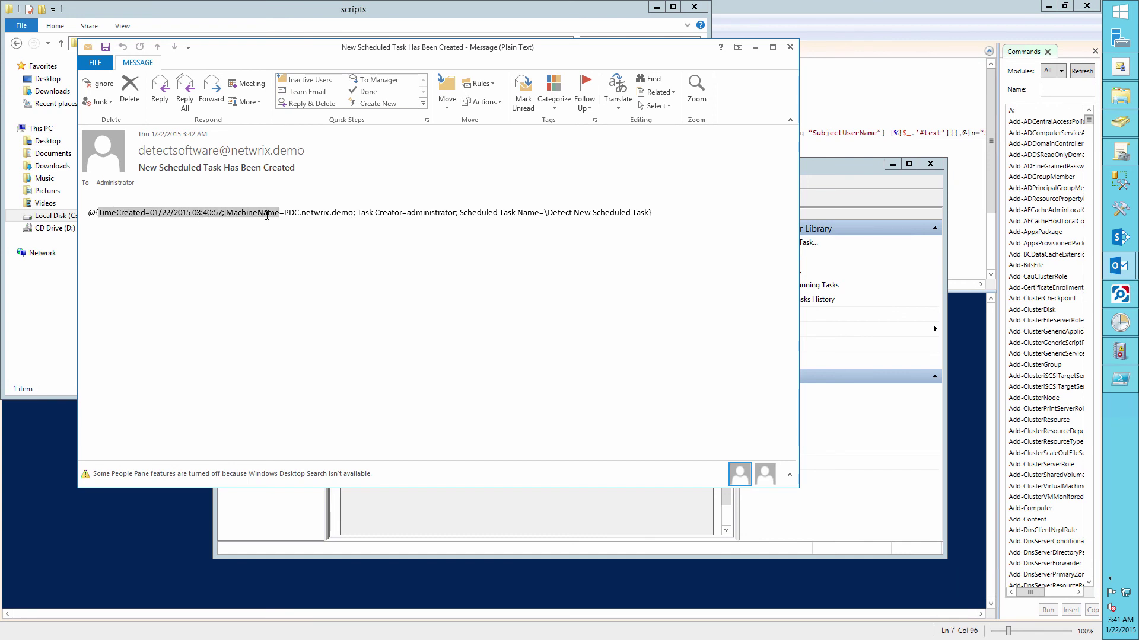
pyautogui.moveTo(357, 213); pyautogui.dragTo(653, 213)
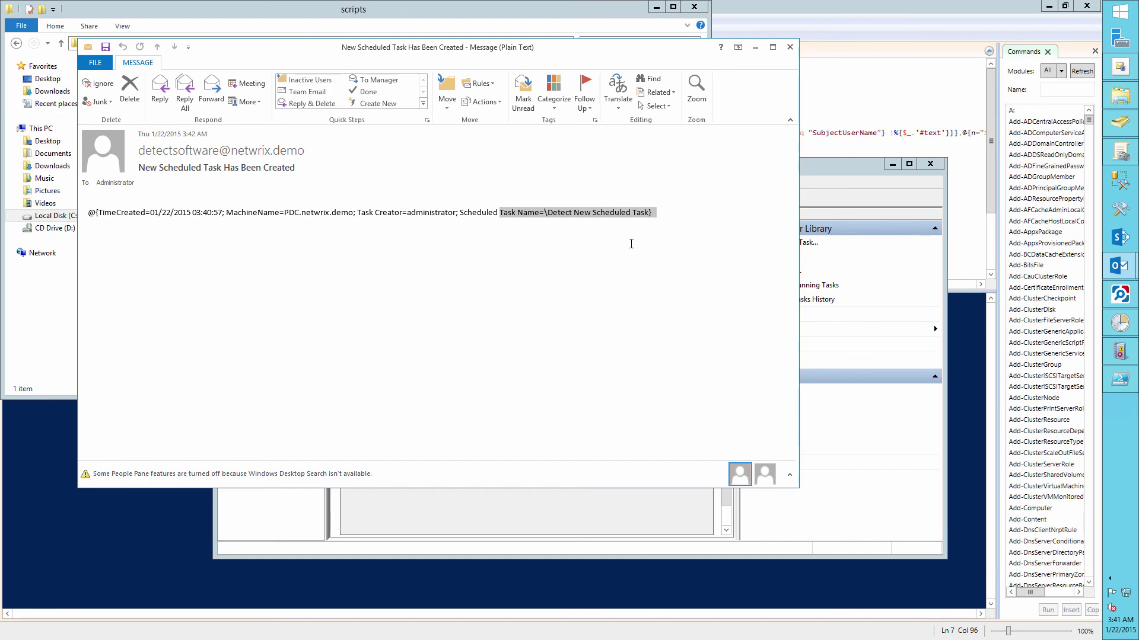